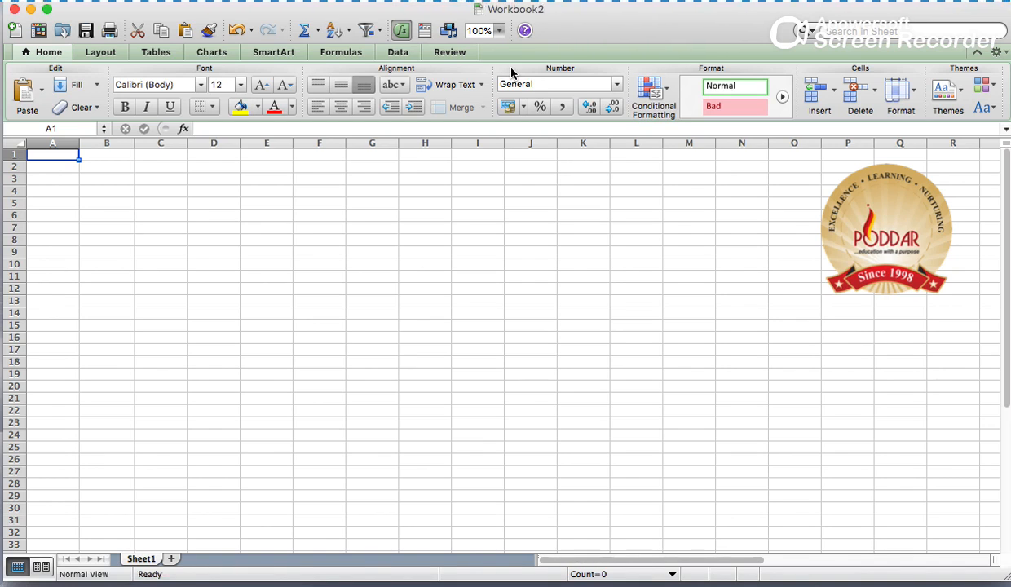
# - Format cell B2 with the Number category, using 4 decimal places and no 1000 separator
pyautogui.click(123, 171)
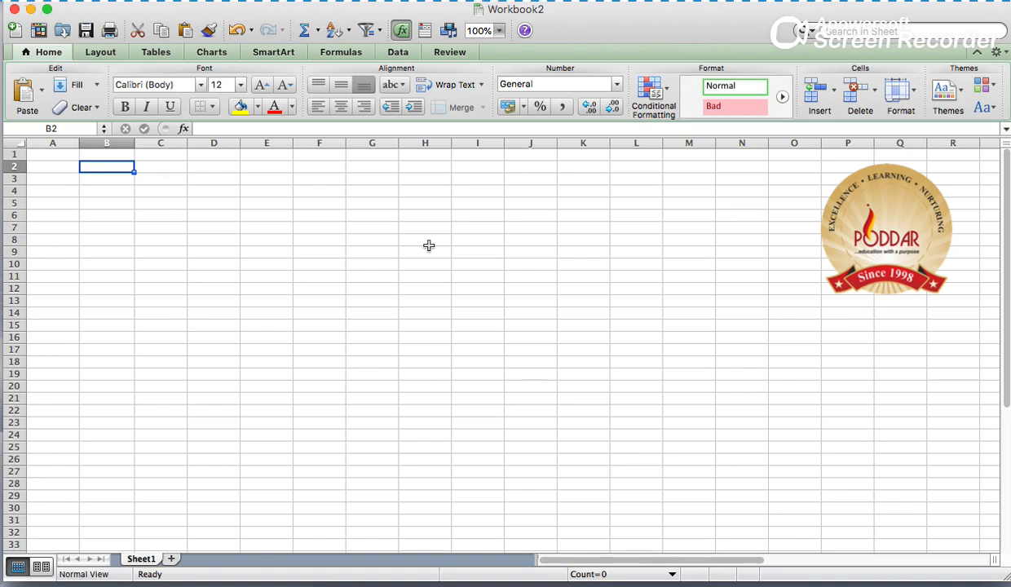
pyautogui.press('super+1')
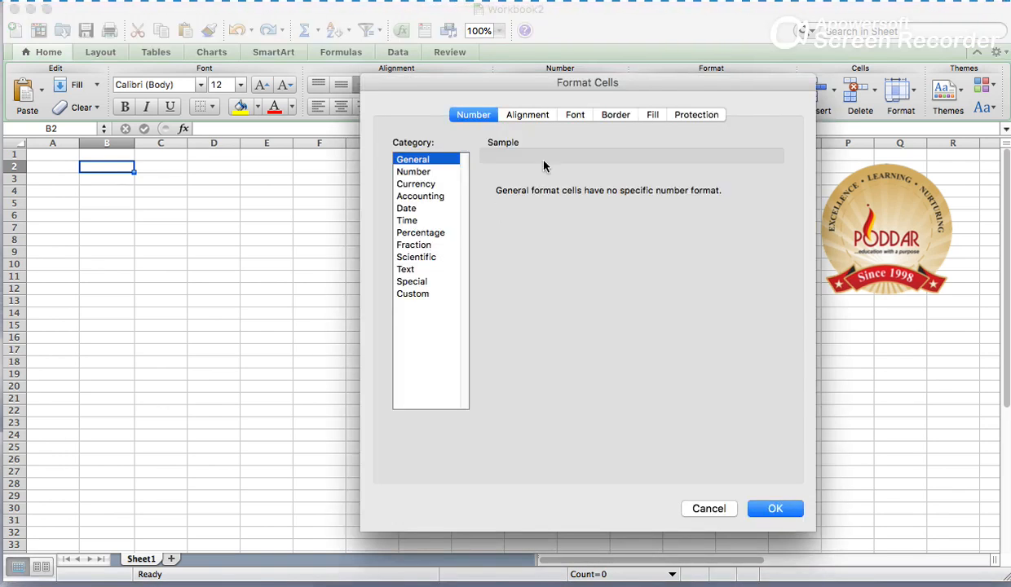
pyautogui.moveTo(561, 81); pyautogui.dragTo(491, 80)
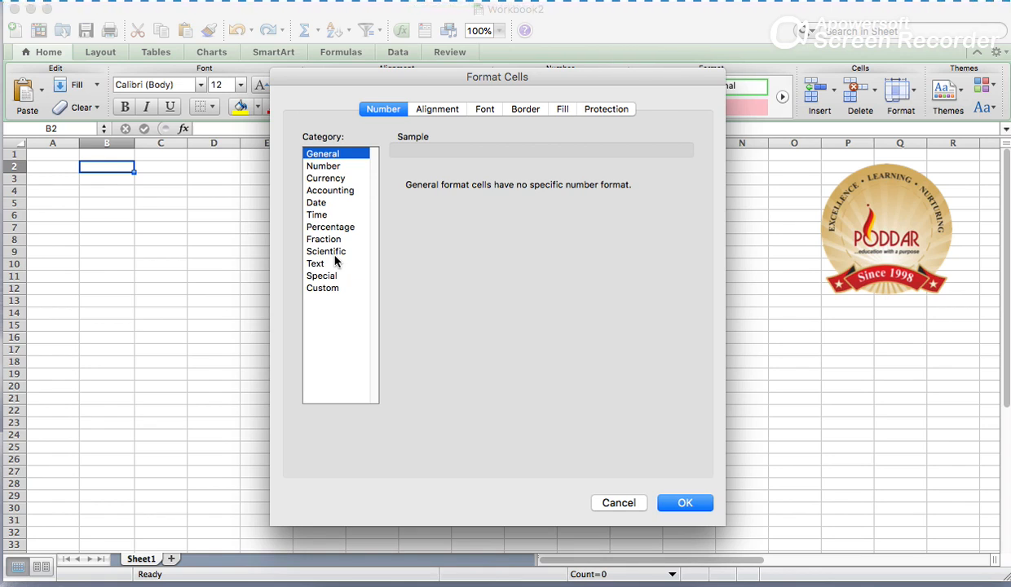
pyautogui.click(324, 167)
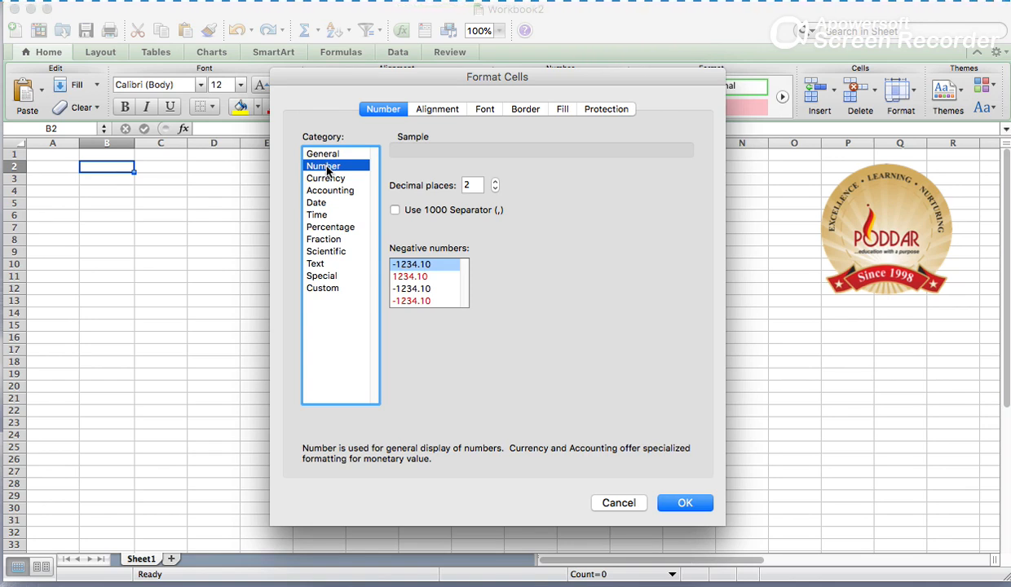
pyautogui.click(496, 185)
pyautogui.click(496, 184)
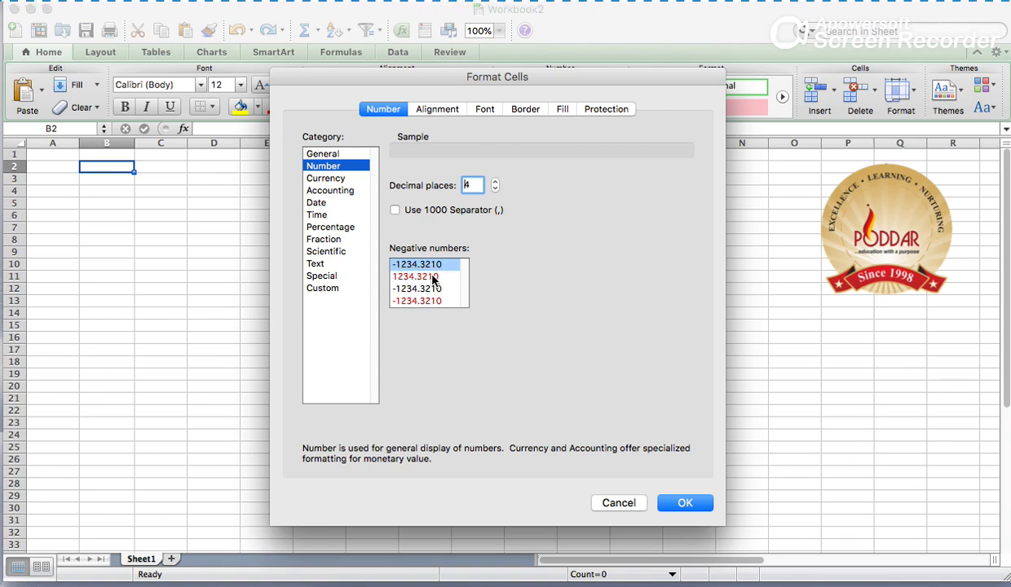
pyautogui.click(395, 211)
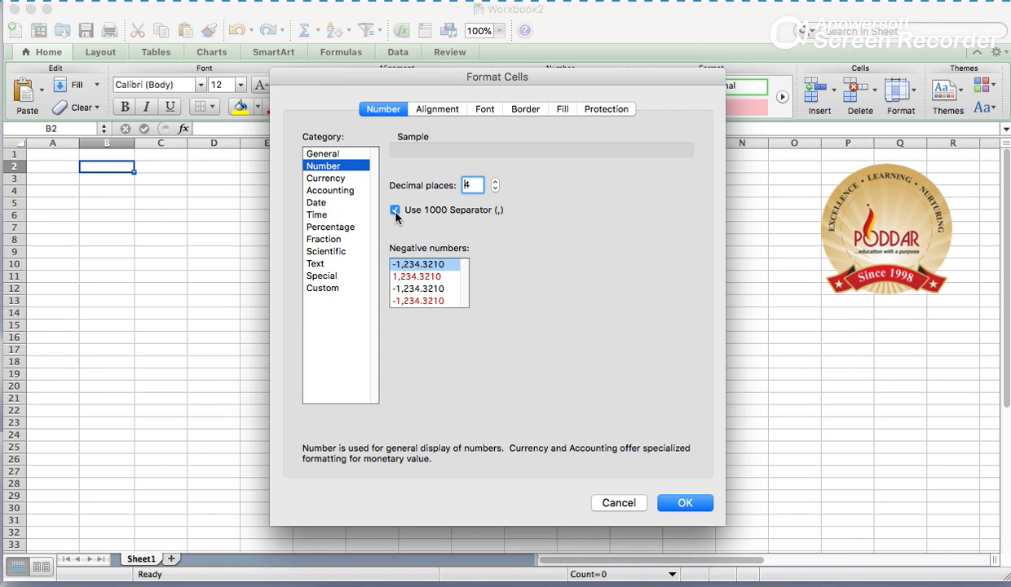
pyautogui.click(396, 213)
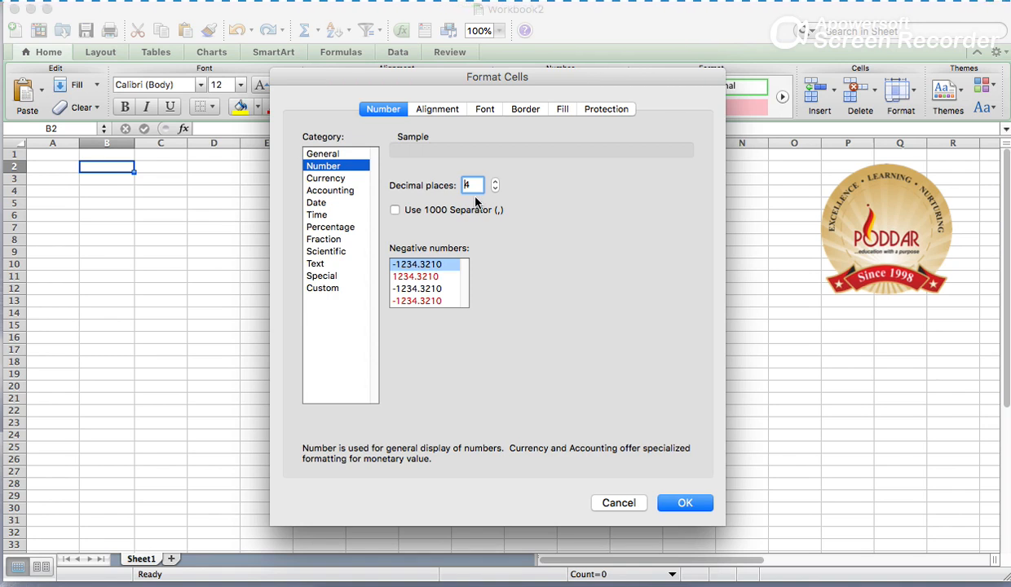
pyautogui.click(679, 501)
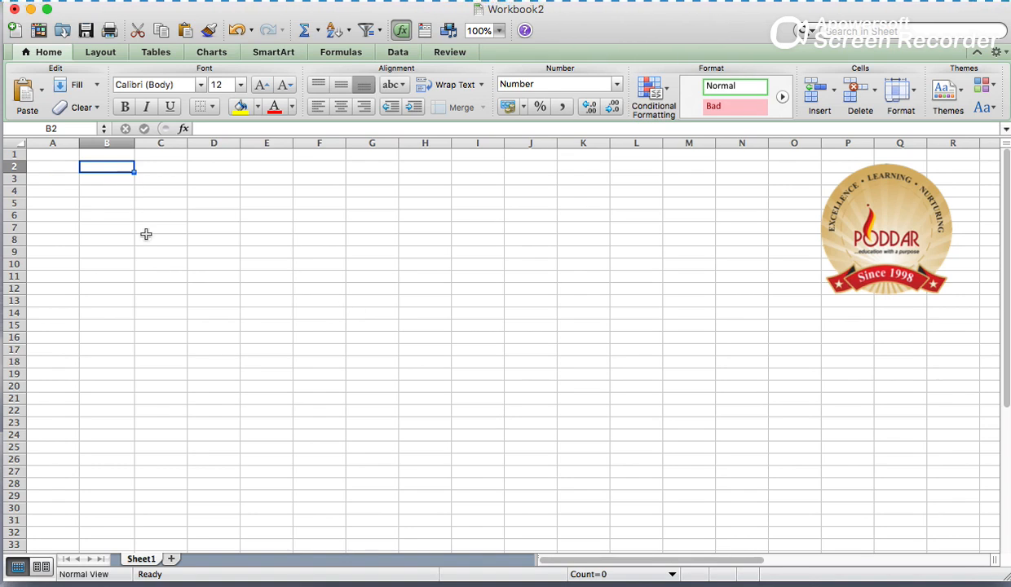
# - Enter 23 in cell B2 and select the cell again
pyautogui.write('23')
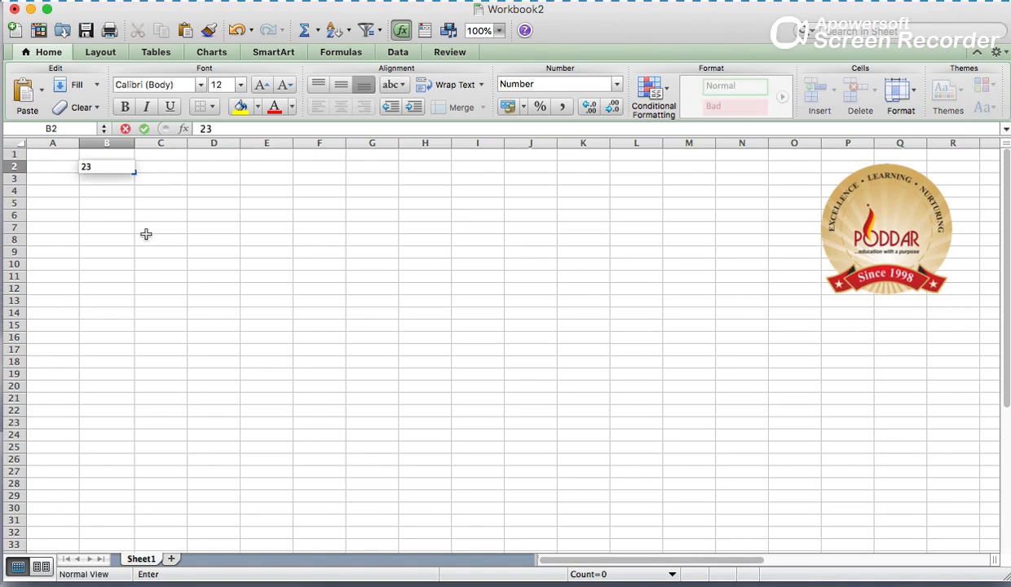
pyautogui.press('Return')
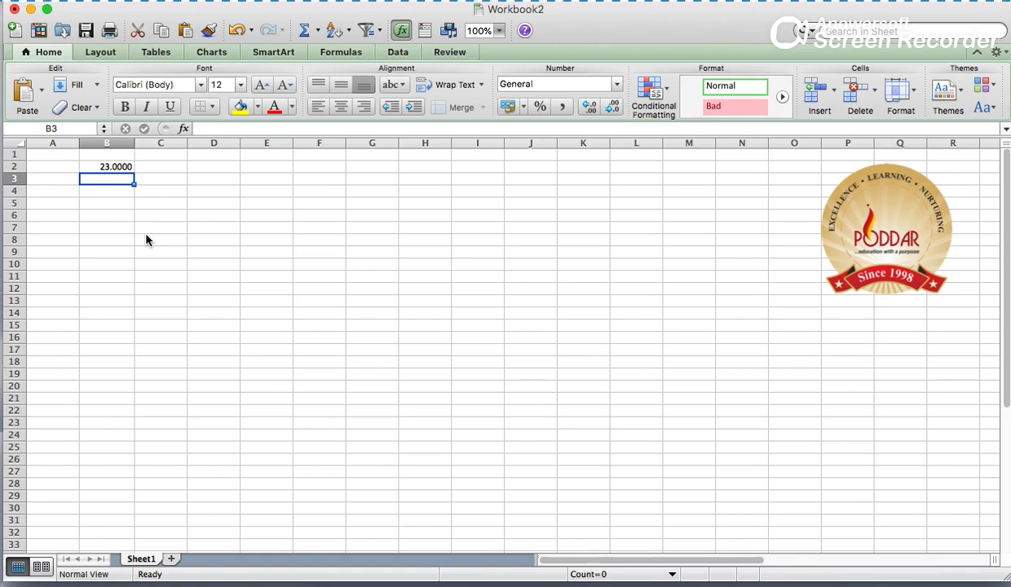
pyautogui.press('Up')
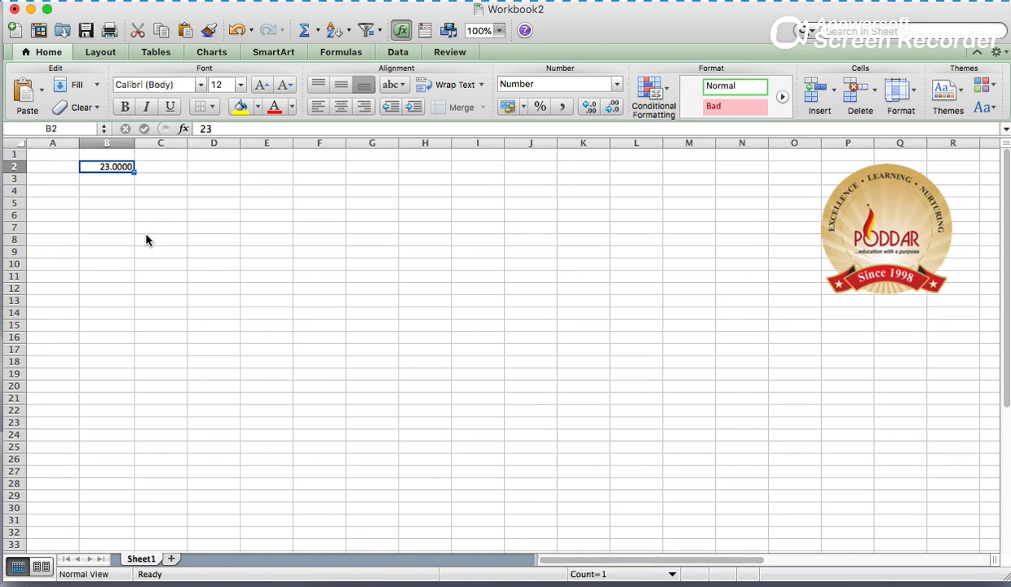
pyautogui.press('super+1')
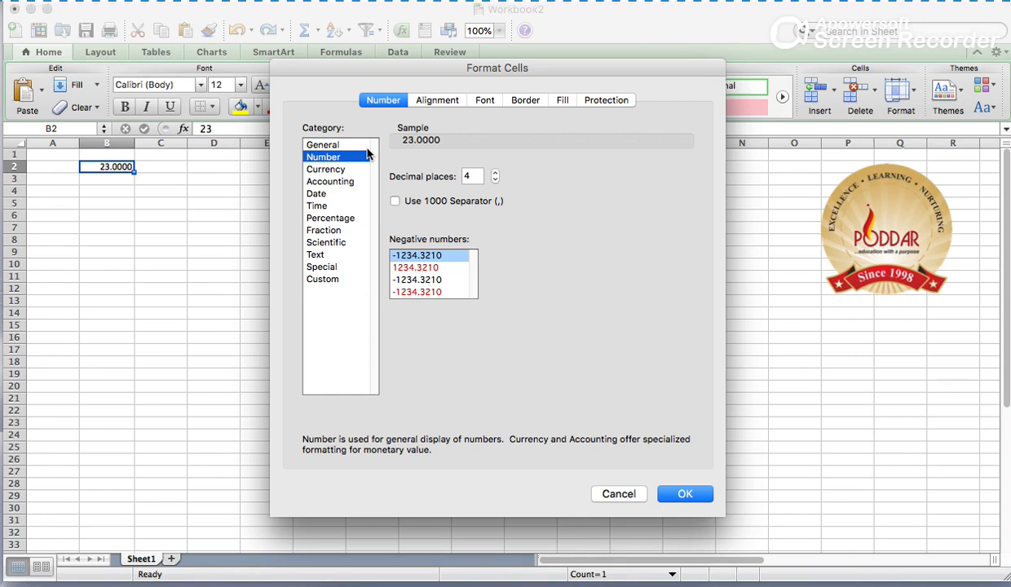
pyautogui.click(342, 170)
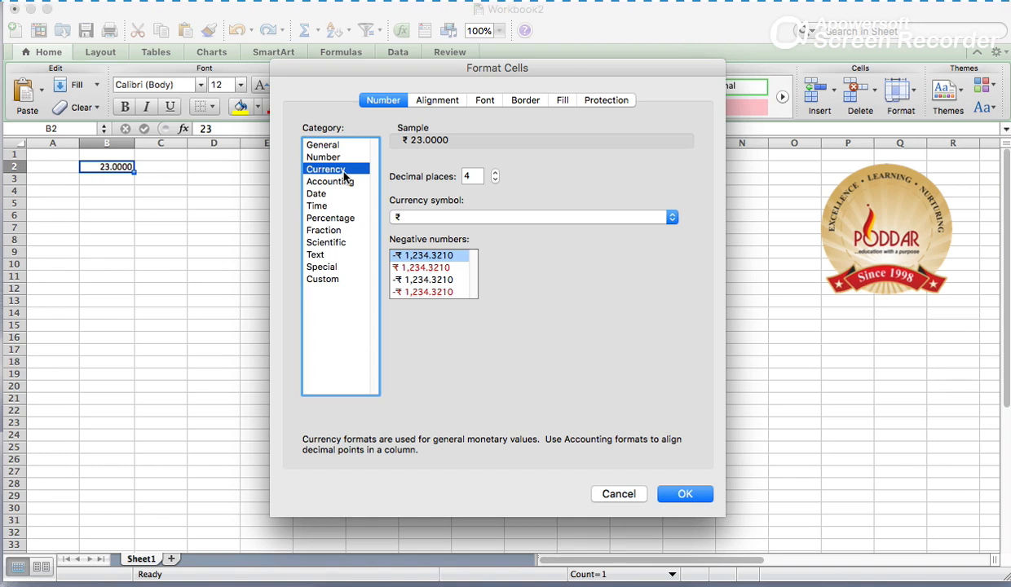
pyautogui.click(617, 496)
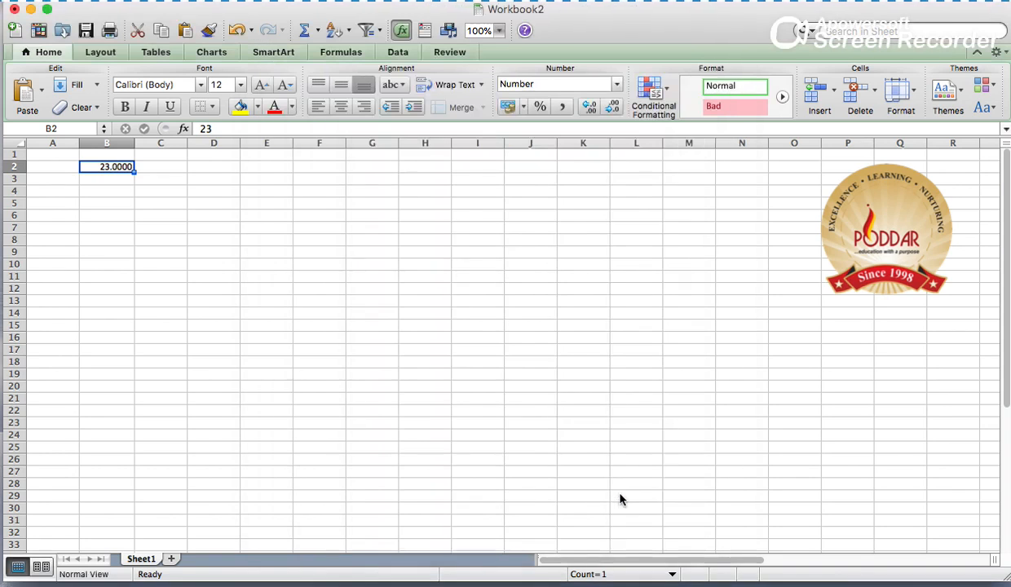
# - In the cell formatting options for B4, choose the Currency category with 3 decimal places
pyautogui.click(120, 194)
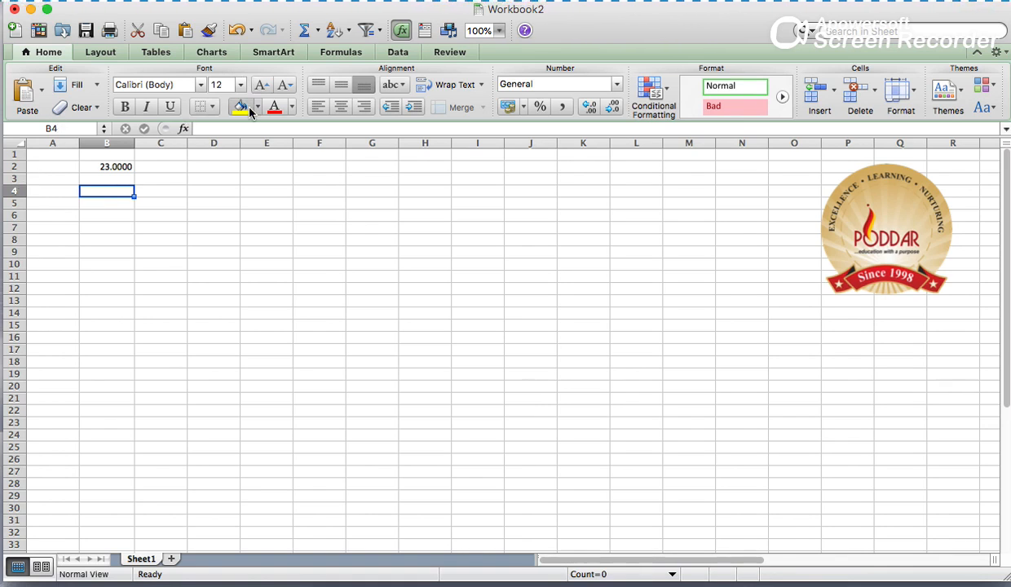
pyautogui.press('super+1')
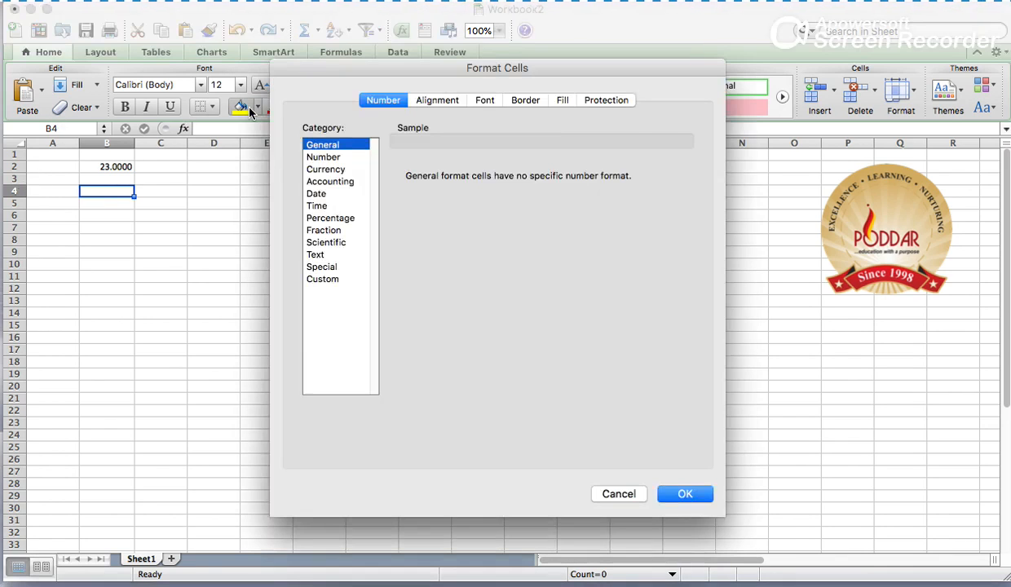
pyautogui.click(340, 174)
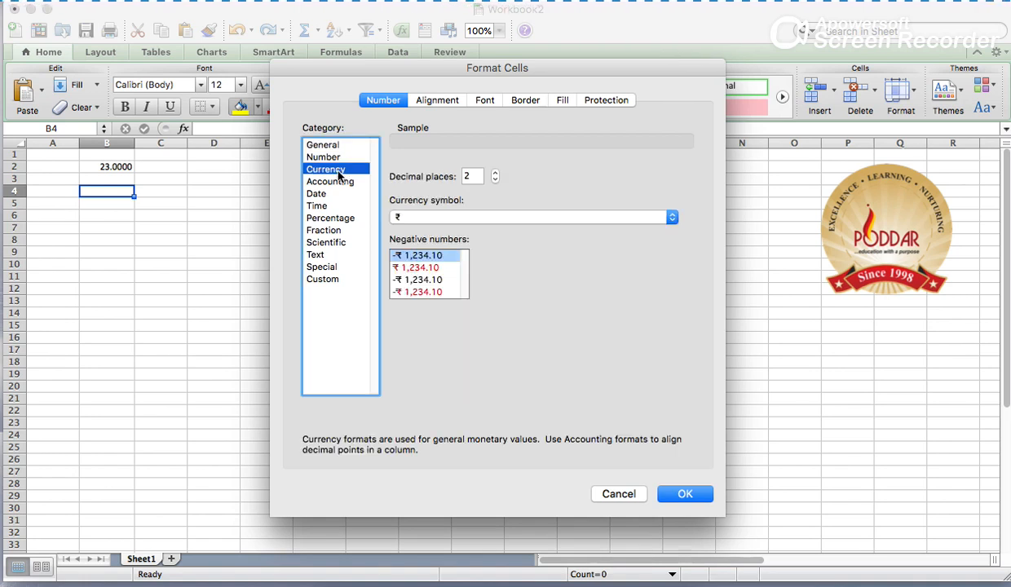
pyautogui.click(496, 180)
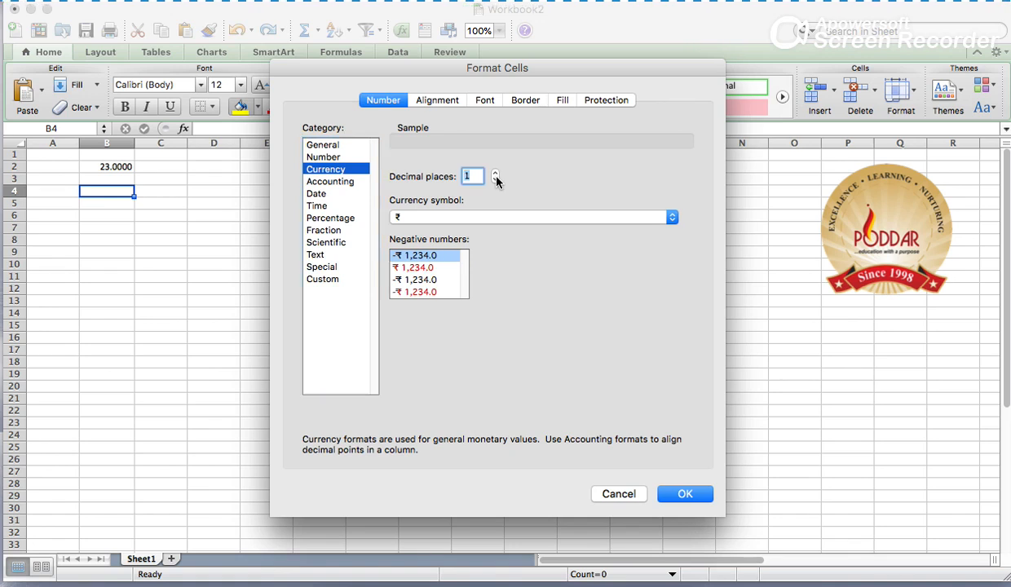
pyautogui.click(496, 181)
pyautogui.click(496, 174)
pyautogui.click(496, 174)
pyautogui.click(496, 174)
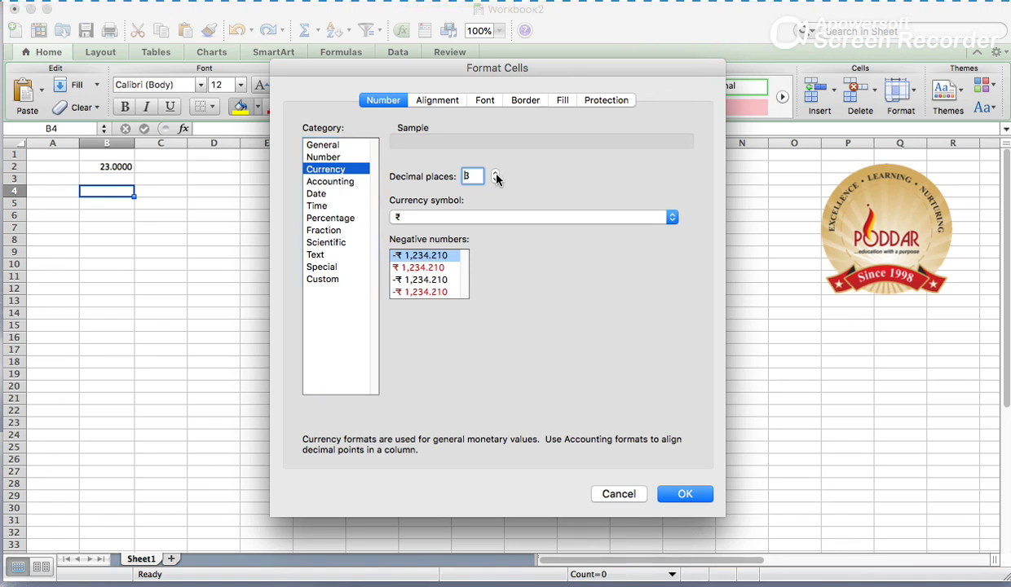
# - Set the currency symbol to ₹ Hindi (India) and apply the currency format to cell B4
pyautogui.click(673, 217)
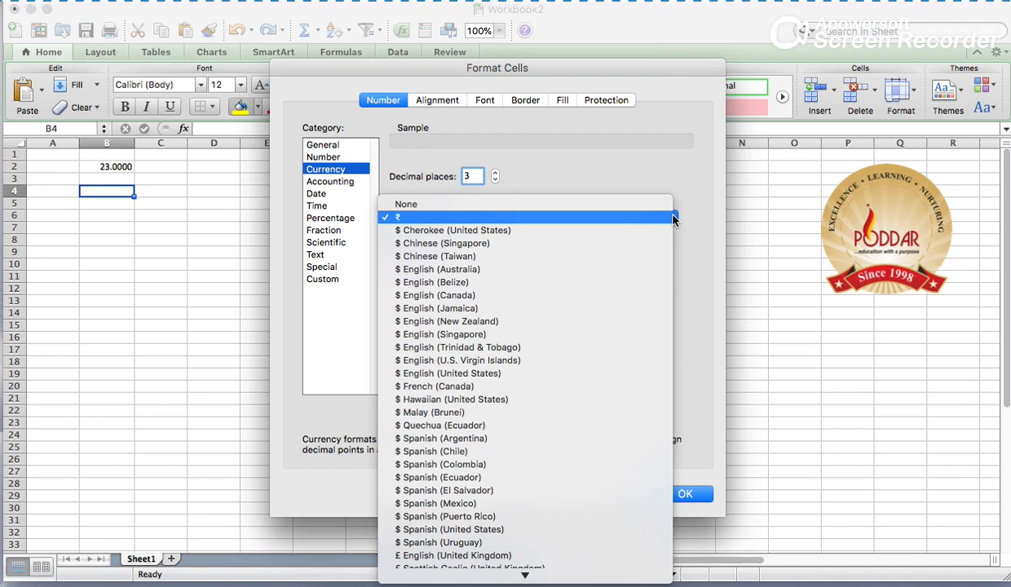
pyautogui.scroll(-10, 489, 367)
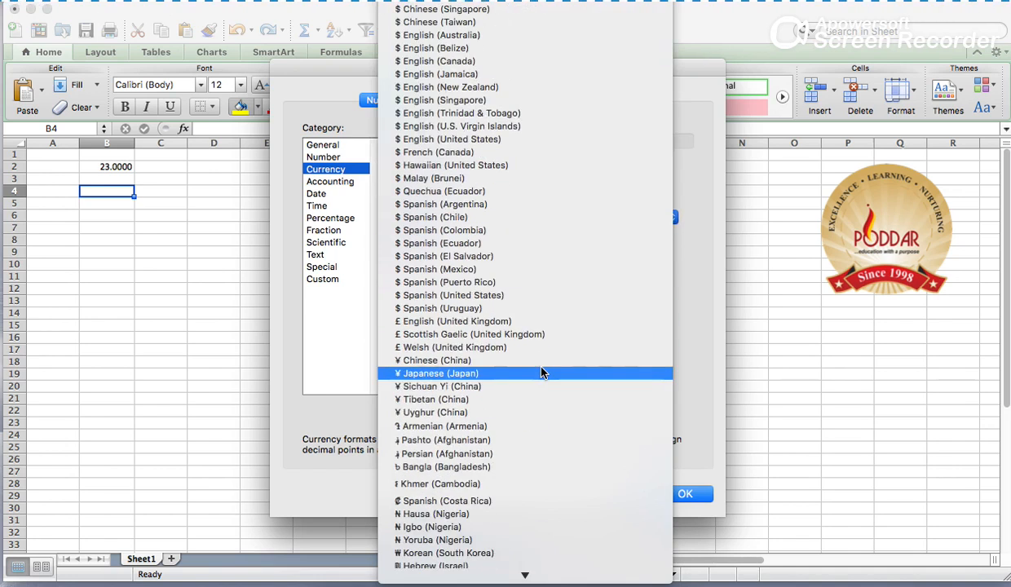
pyautogui.scroll(-8, 542, 373)
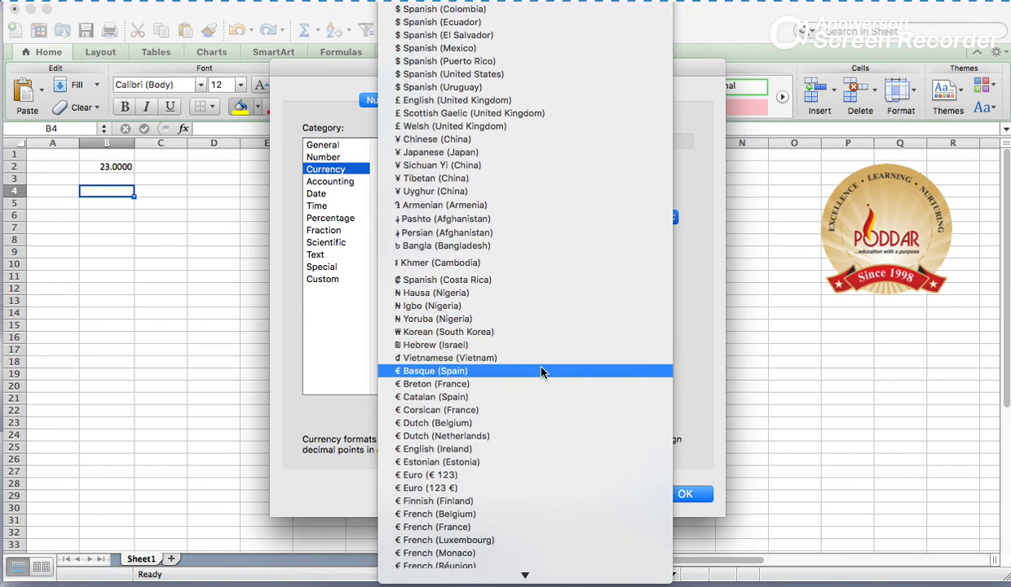
pyautogui.scroll(-10, 542, 373)
pyautogui.scroll(-3, 542, 372)
pyautogui.scroll(8, 542, 373)
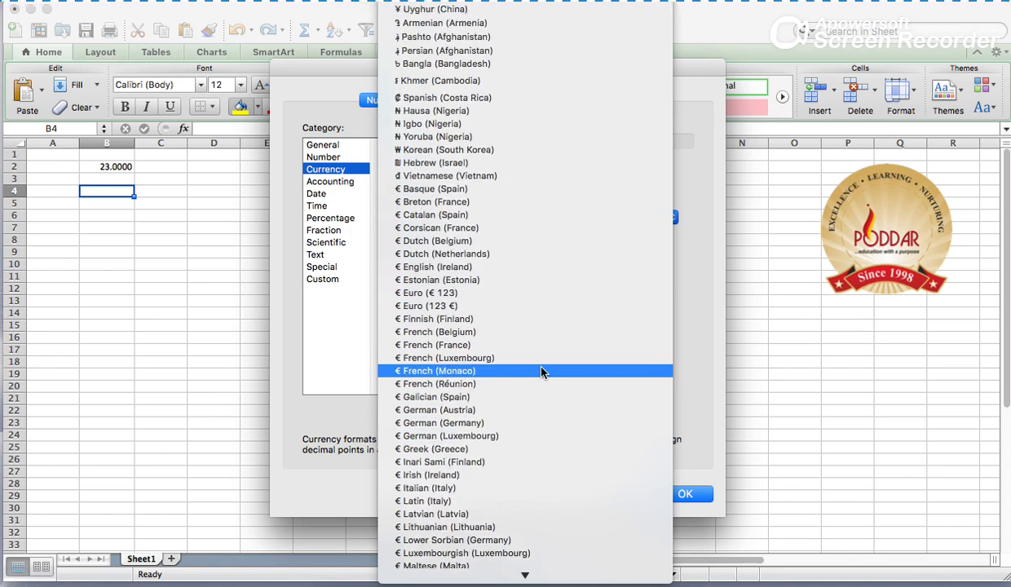
pyautogui.scroll(2, 542, 373)
pyautogui.scroll(12, 444, 145)
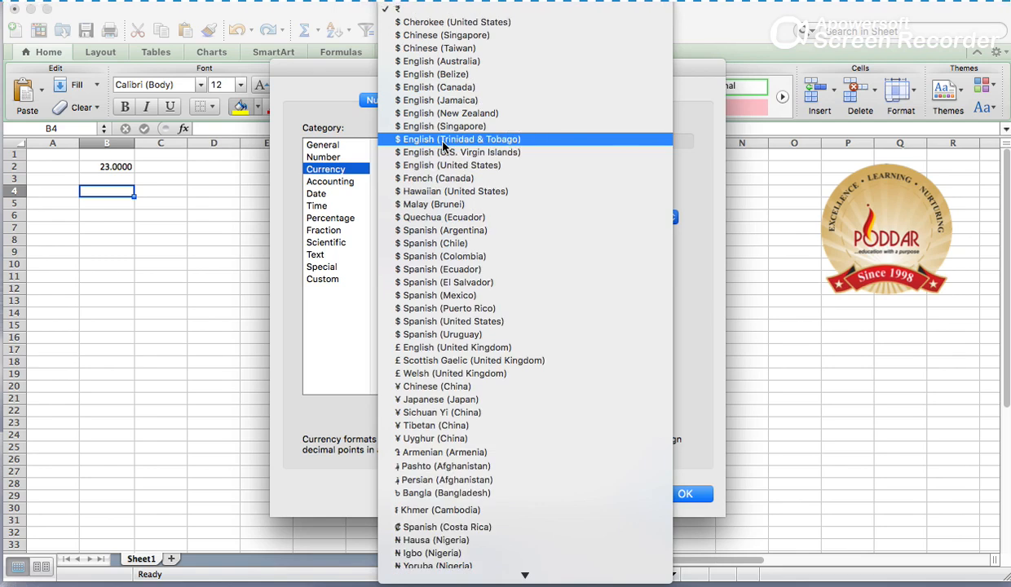
pyautogui.scroll(-20, 444, 145)
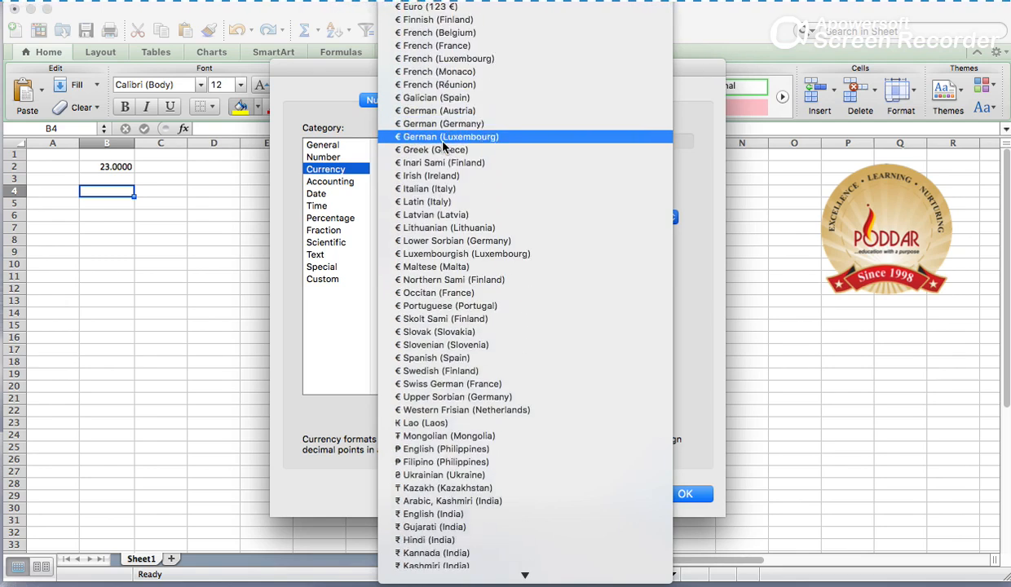
pyautogui.scroll(-3, 444, 146)
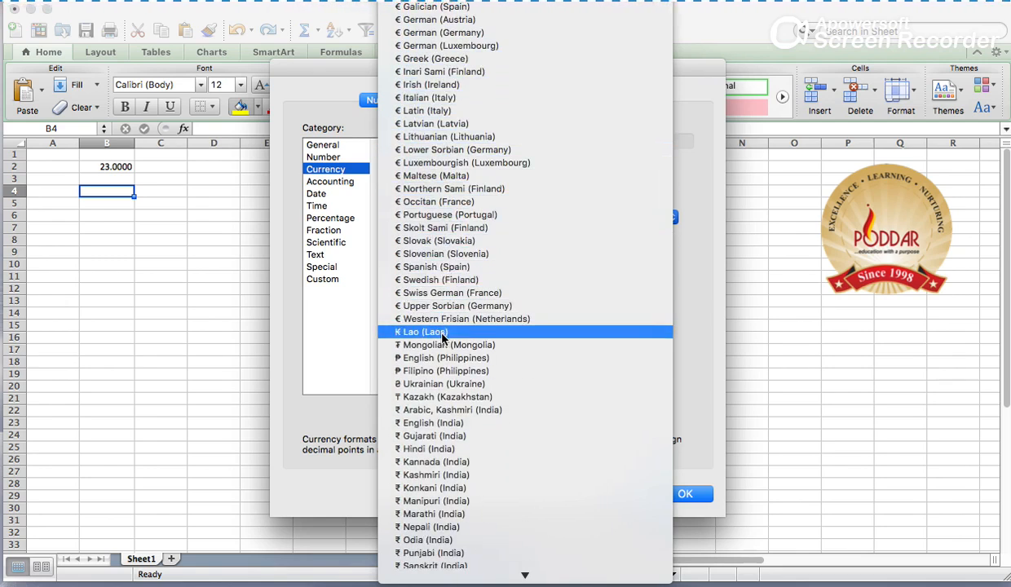
pyautogui.click(432, 450)
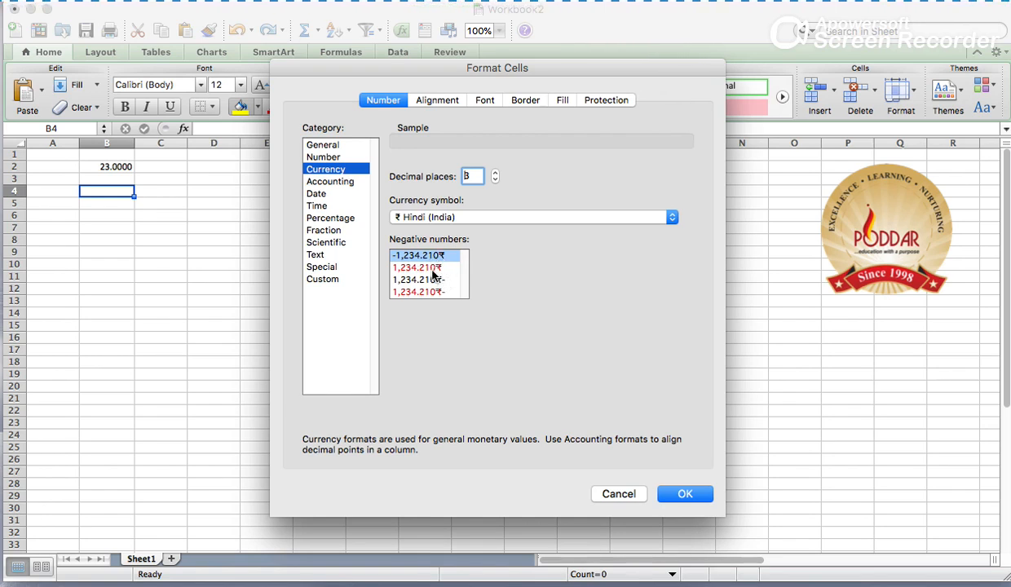
pyautogui.click(684, 496)
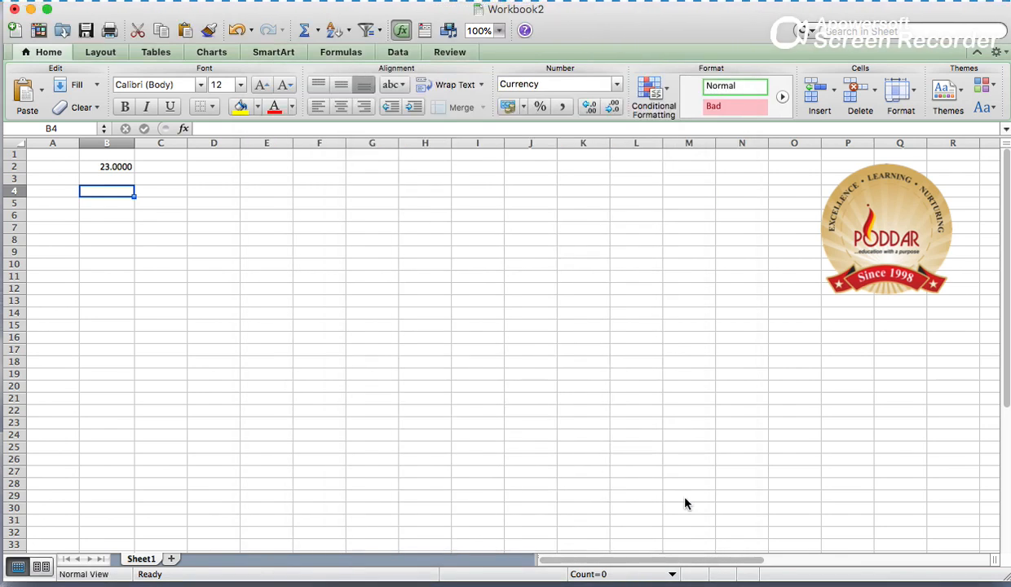
# - Enter 45 in cell B4 and apply the standard Currency number format with two decimals to it
pyautogui.write('45')
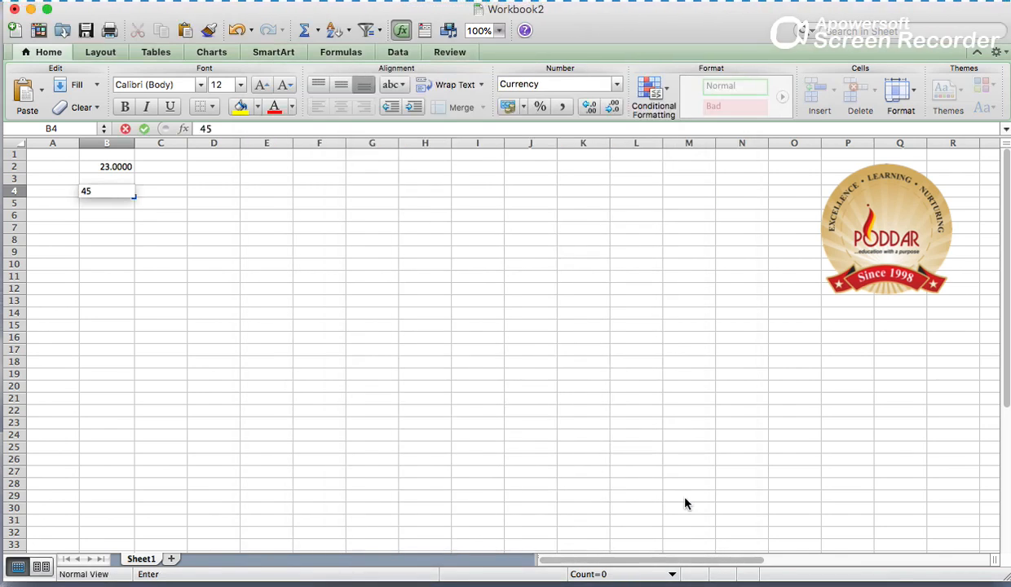
pyautogui.press('Return')
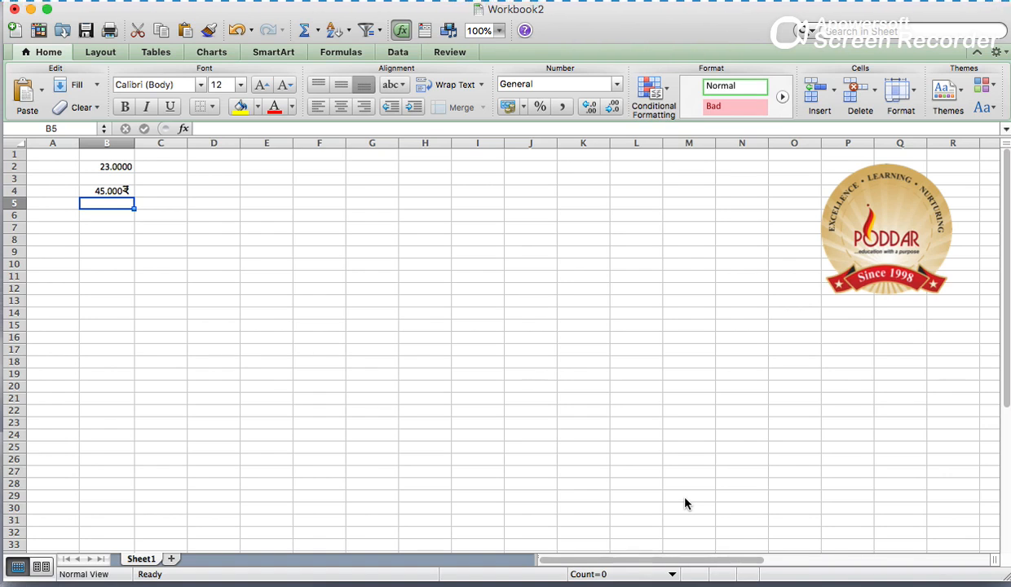
pyautogui.press('Up')
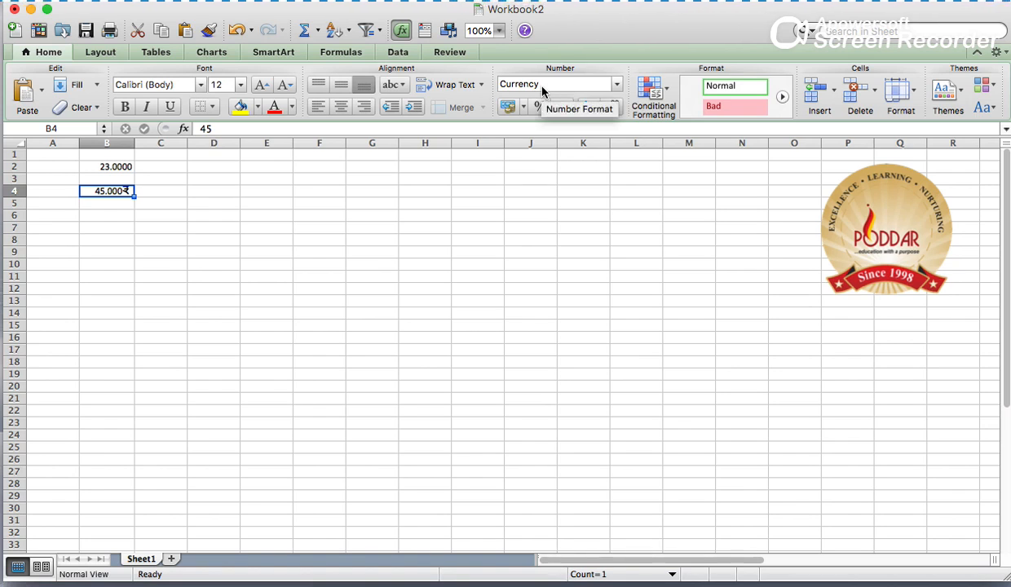
pyautogui.click(617, 85)
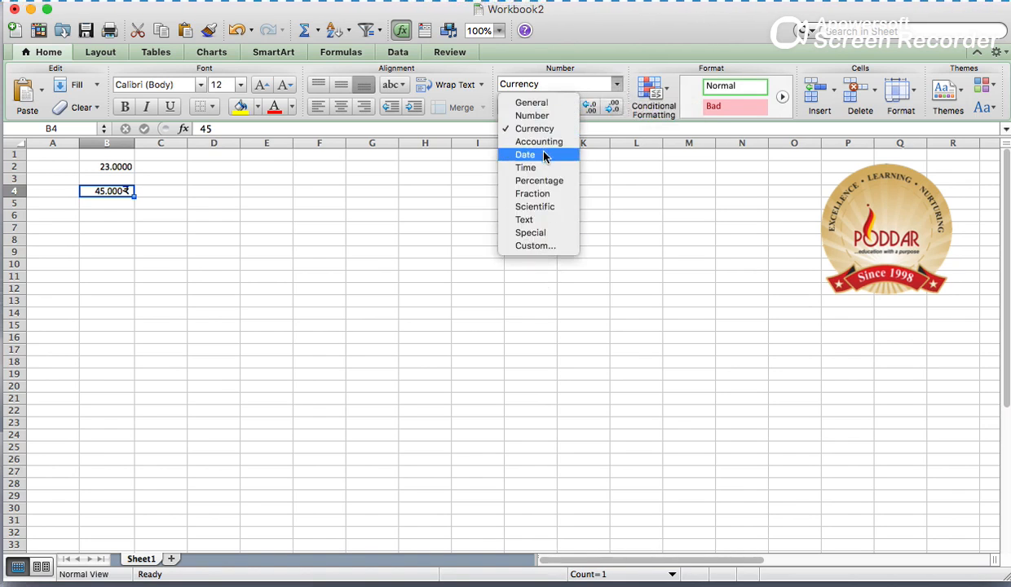
pyautogui.click(247, 224)
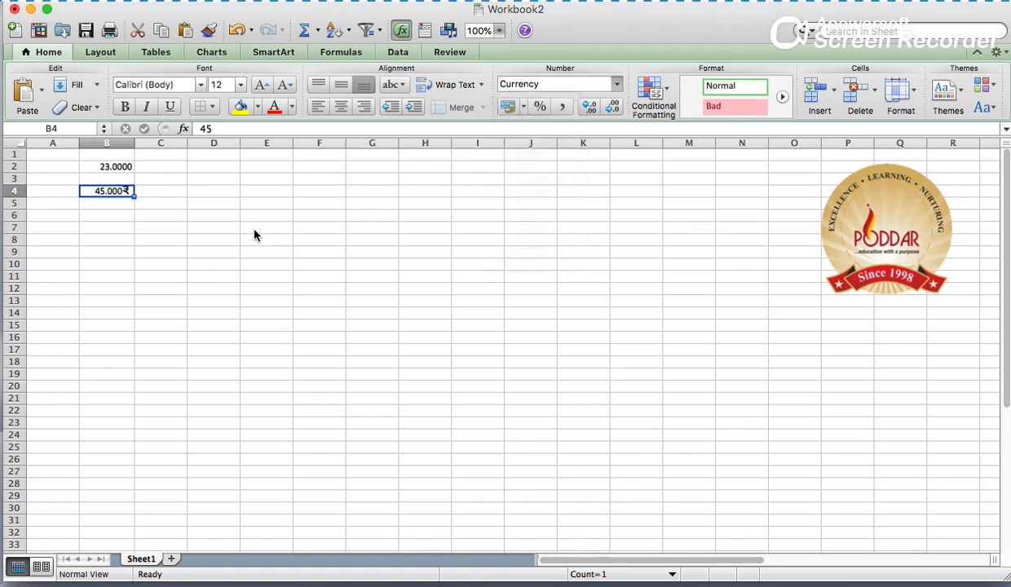
# - Apply the Date number format of type 14-3-01 with the India (English) location to cell C6
pyautogui.click(175, 215)
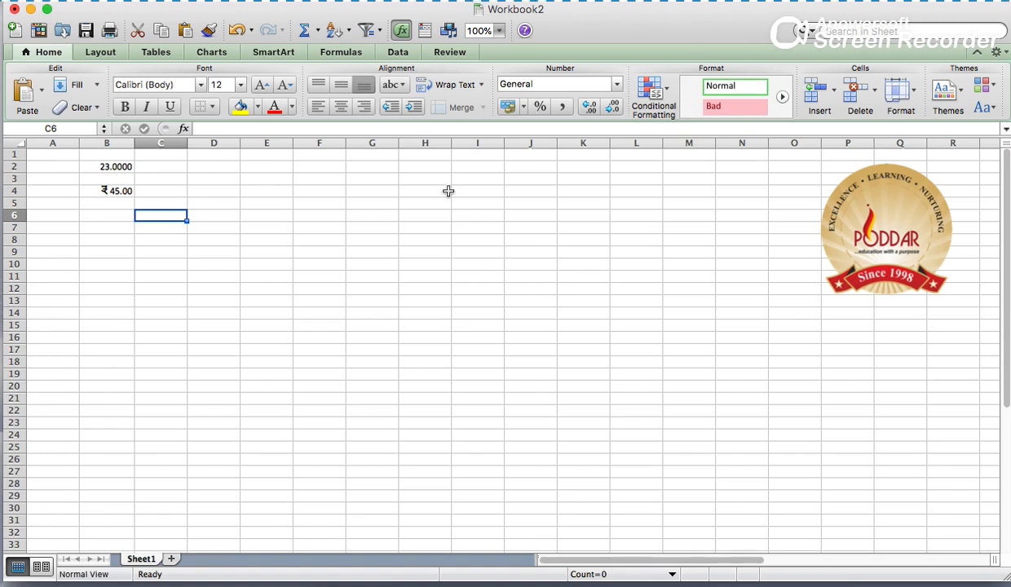
pyautogui.press('super+1')
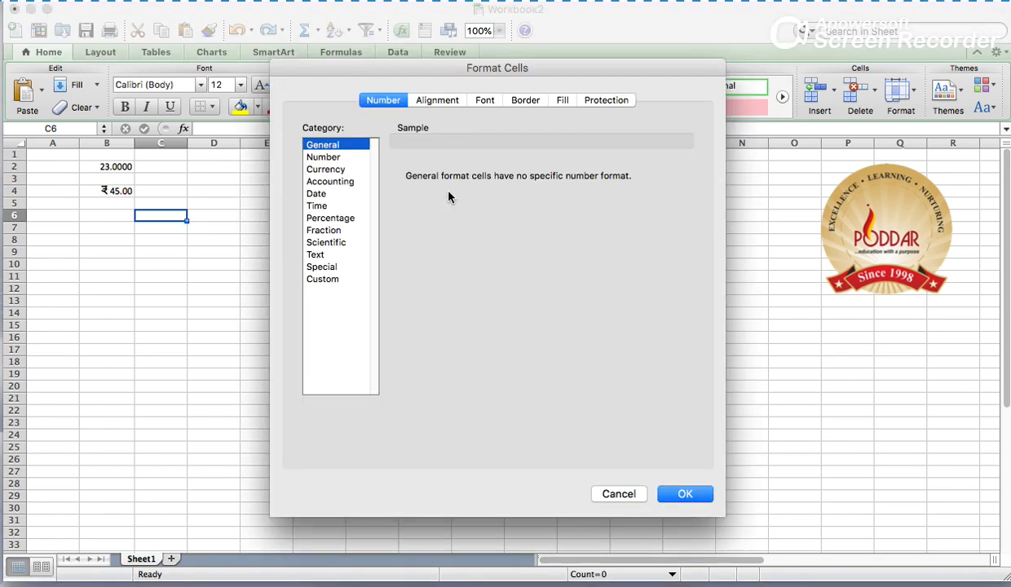
pyautogui.click(319, 194)
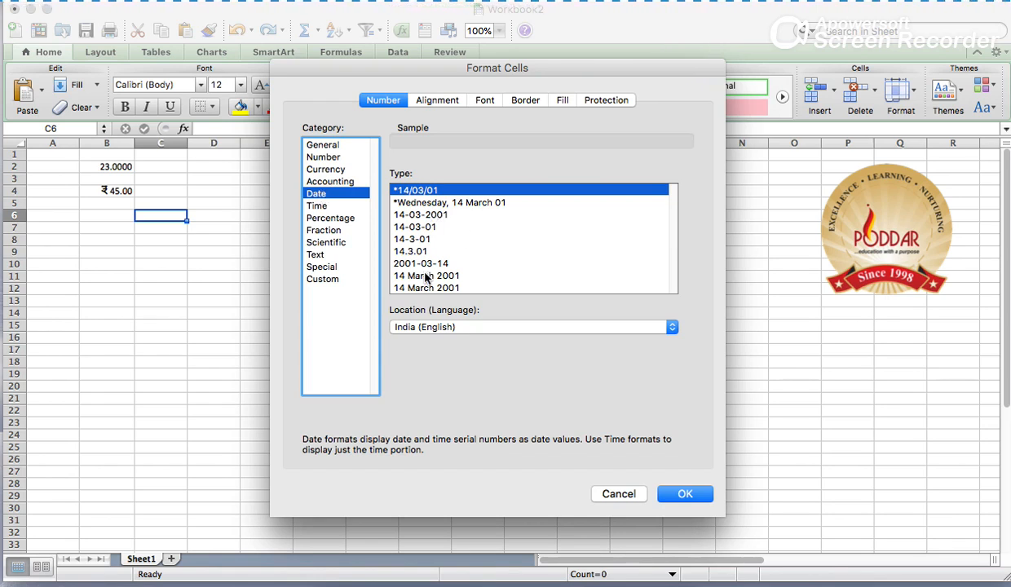
pyautogui.click(412, 239)
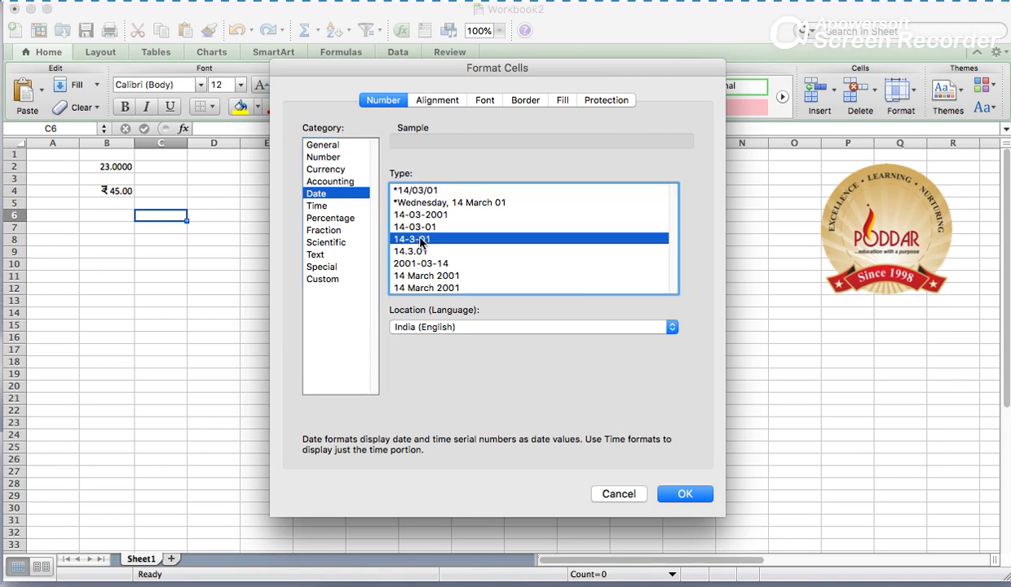
pyautogui.click(684, 493)
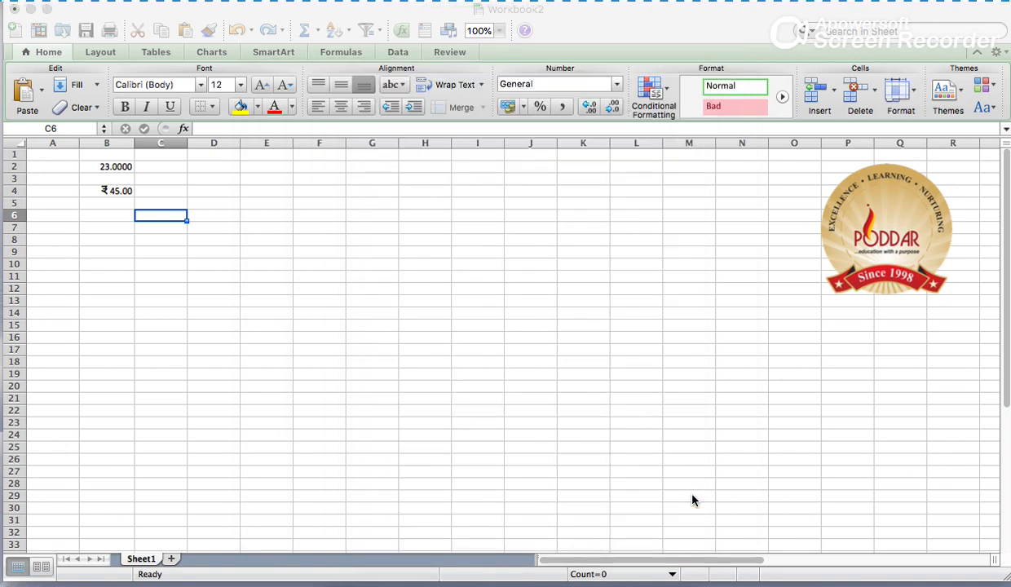
# - Enter the date 12/3/2020 in cell C6
pyautogui.write('1')
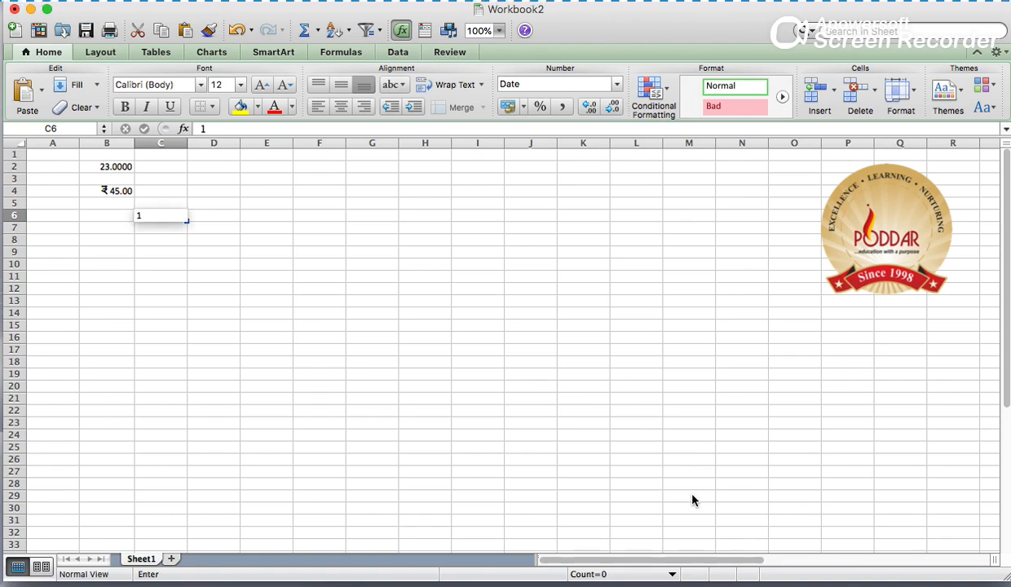
pyautogui.write('2/')
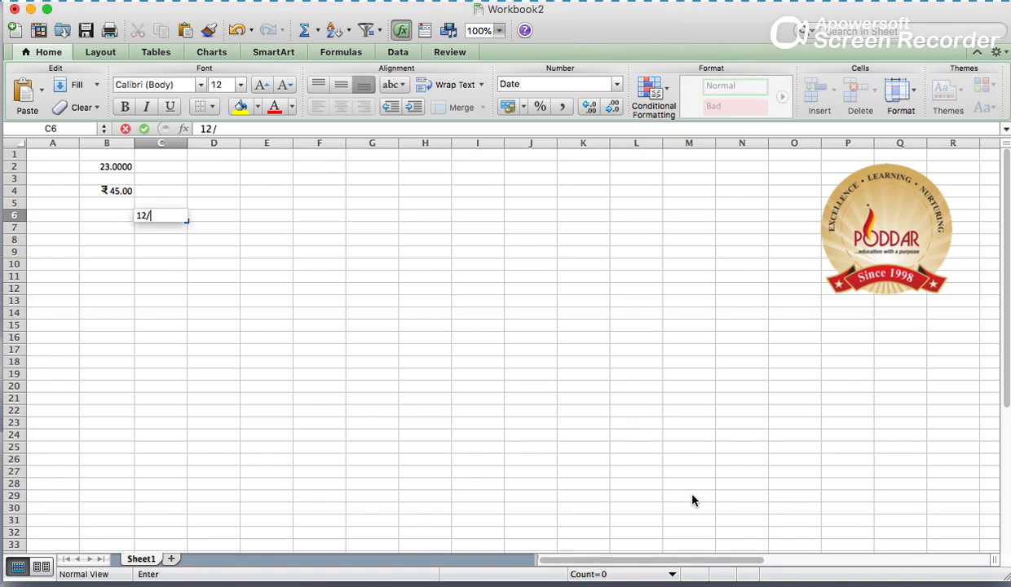
pyautogui.write('3/2020')
pyautogui.press('Return')
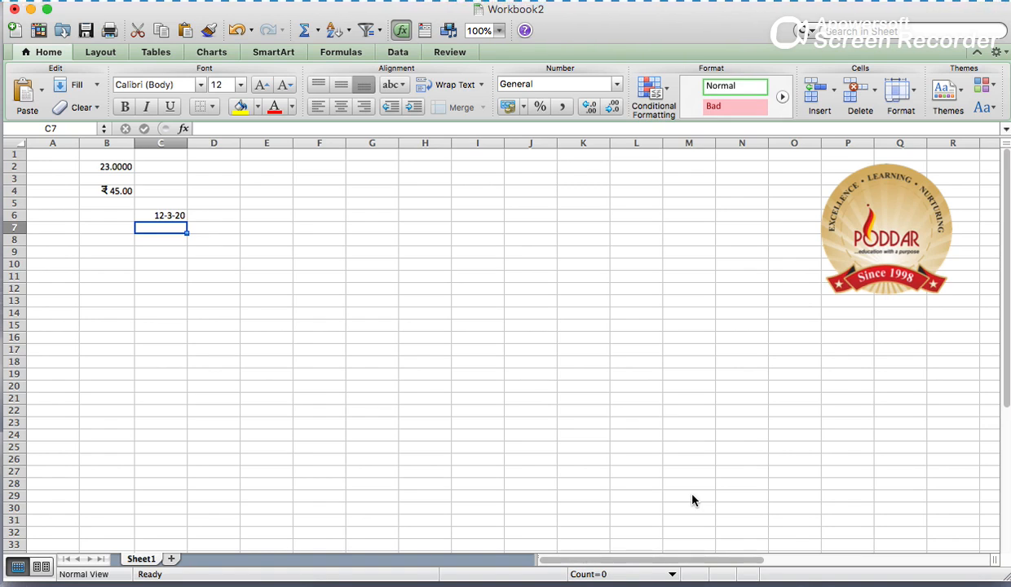
# - Open the cell formatting options for cell C7
pyautogui.press('super+1')
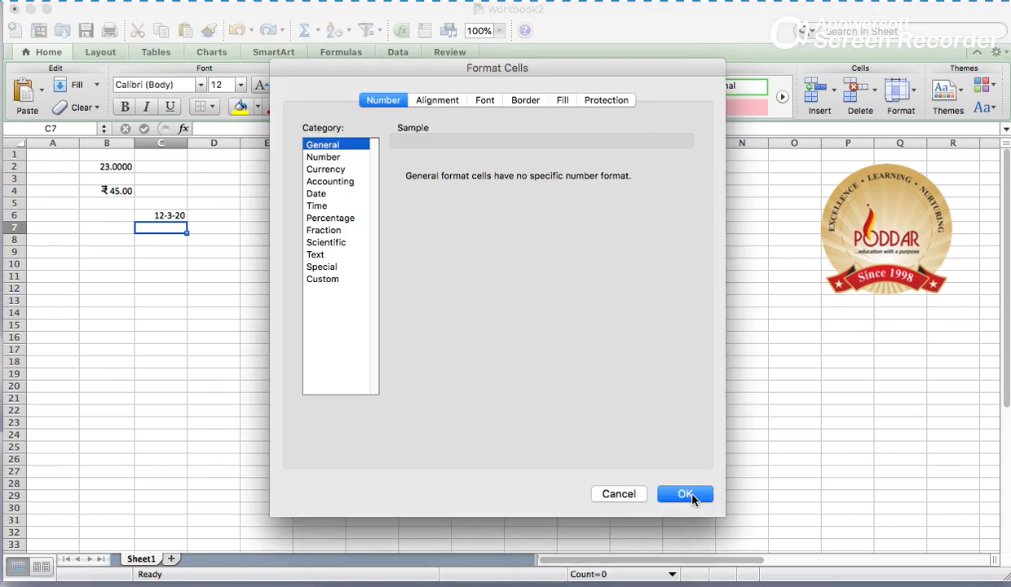